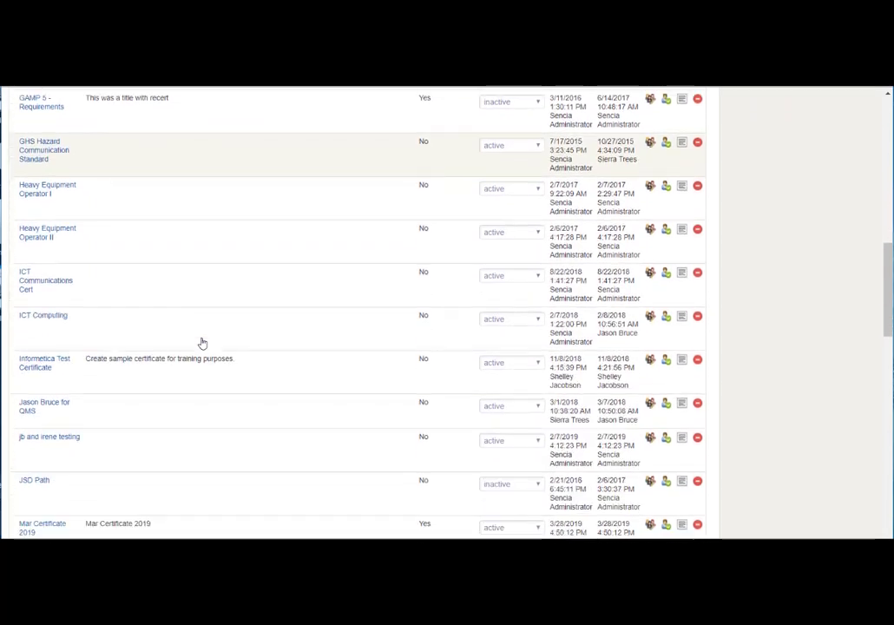
Step: Look through the existing certifications and start creating a new certification
{"action": "scroll", "coordinate": [201, 343], "scroll_direction": "down", "scroll_amount": 7}
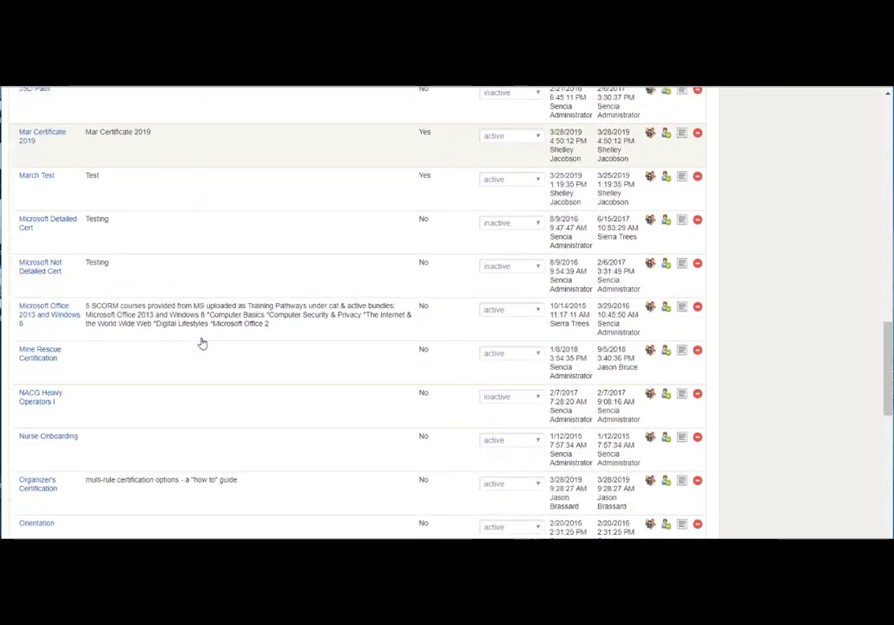
{"action": "scroll", "coordinate": [202, 343], "scroll_direction": "up", "scroll_amount": 3}
{"action": "scroll", "coordinate": [201, 344], "scroll_direction": "up", "scroll_amount": 10}
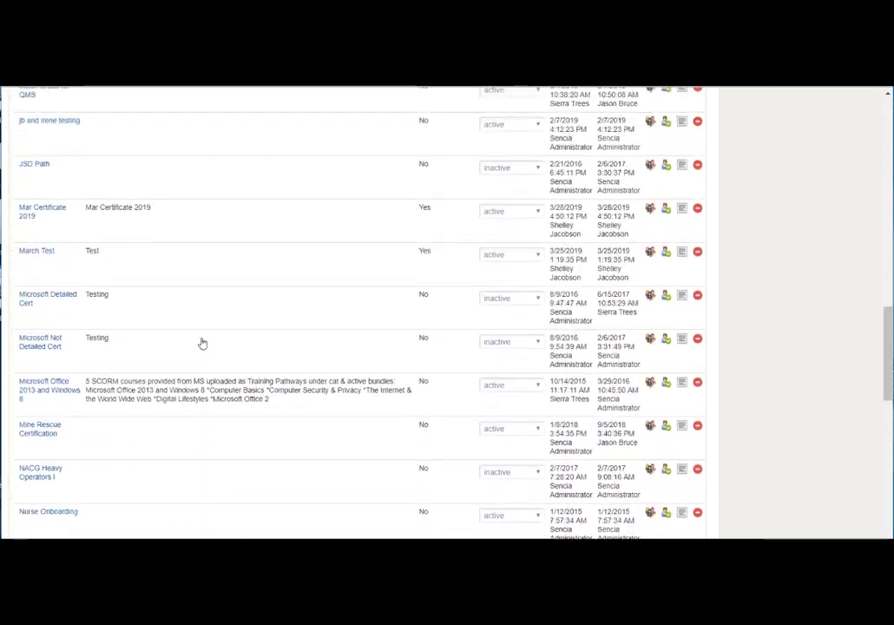
{"action": "scroll", "coordinate": [201, 343], "scroll_direction": "up", "scroll_amount": 5}
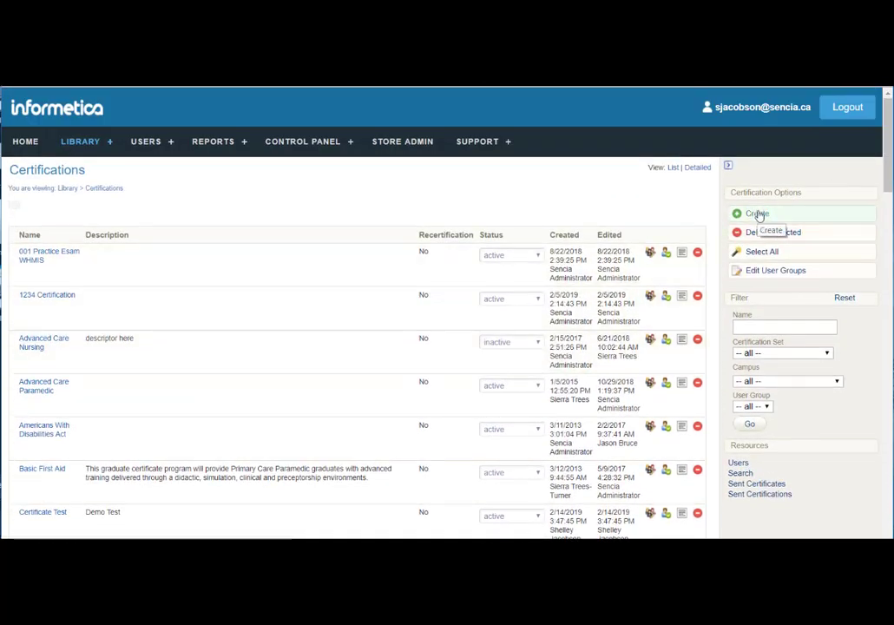
{"action": "left_click", "coordinate": [756, 213]}
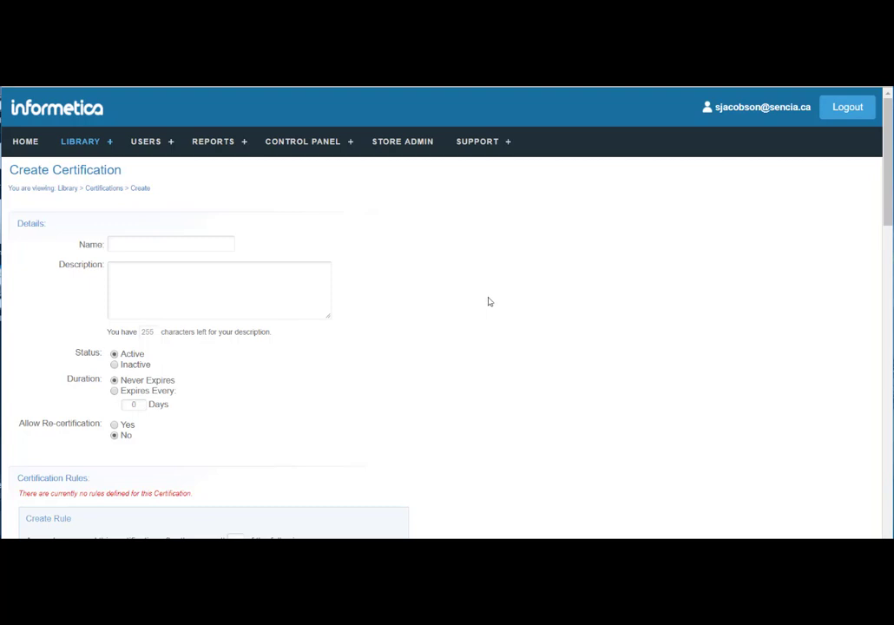
Step: Name the certification "Cert 1234 Test" and enter the same text as its description
{"action": "left_click", "coordinate": [191, 243]}
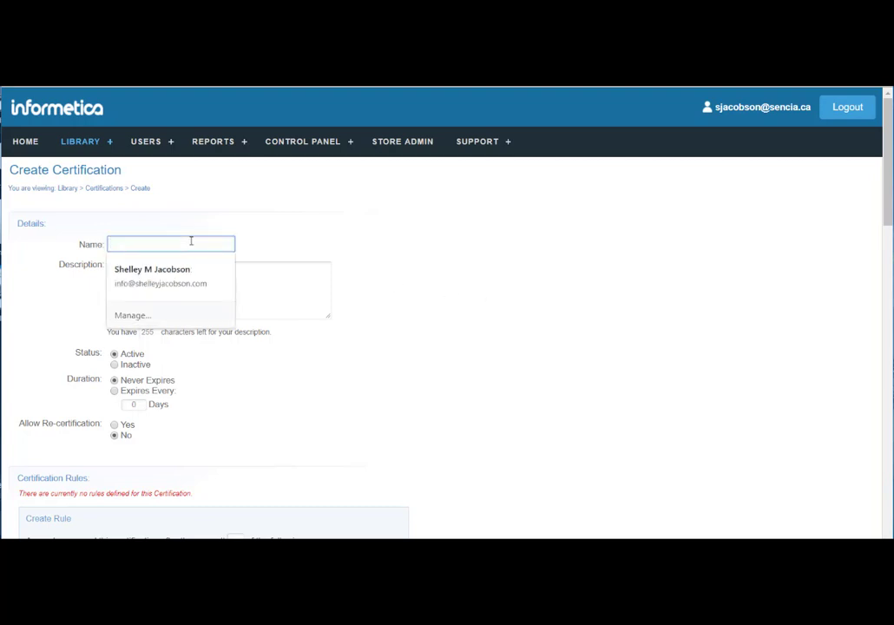
{"action": "type", "text": "Cert 1234"}
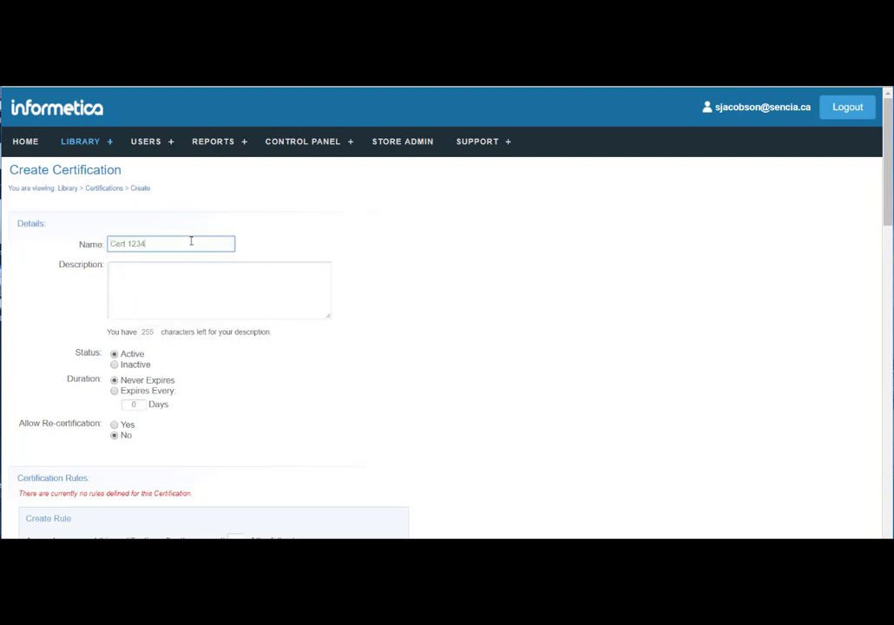
{"action": "type", "text": " Test"}
{"action": "right_click", "coordinate": [162, 295]}
{"action": "left_click", "coordinate": [204, 395]}
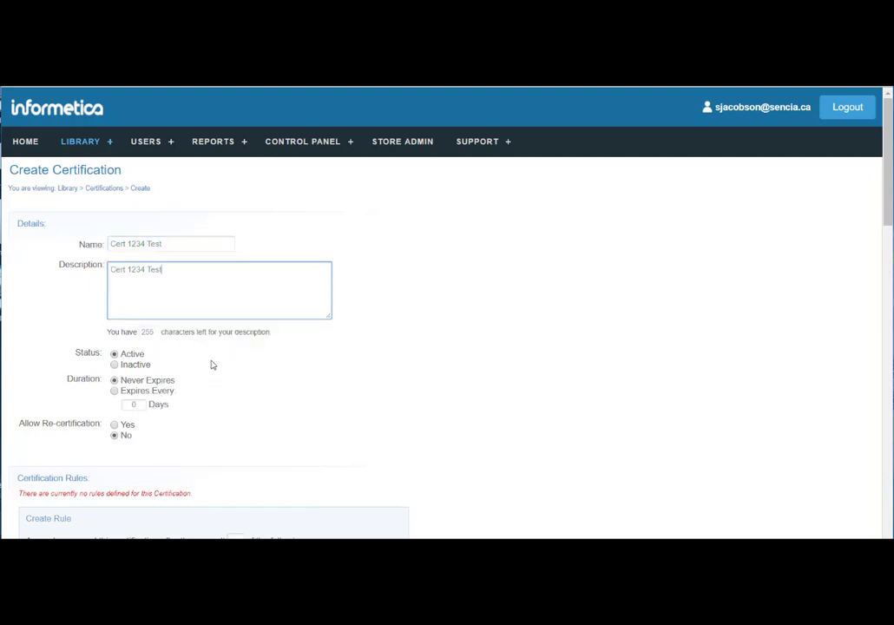
Step: Keep the certification active with a duration that never expires, and allow re-certification
{"action": "left_click", "coordinate": [115, 363]}
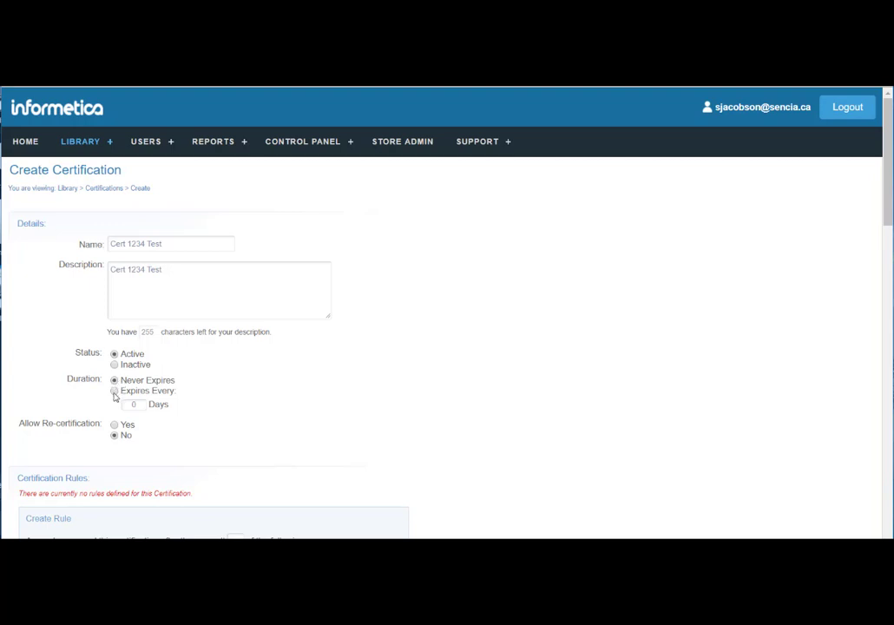
{"action": "left_click", "coordinate": [114, 392]}
{"action": "left_click", "coordinate": [114, 381]}
{"action": "left_click", "coordinate": [115, 426]}
Step: Set the number of items a user must pass in the new certification rule to 2
{"action": "scroll", "coordinate": [220, 433], "scroll_direction": "down", "scroll_amount": 2}
{"action": "scroll", "coordinate": [221, 434], "scroll_direction": "down", "scroll_amount": 3}
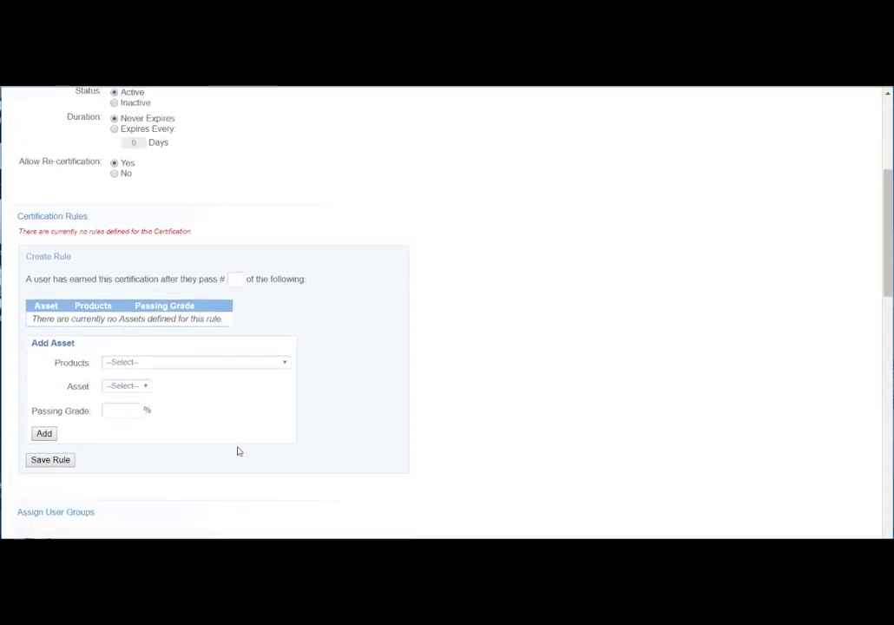
{"action": "scroll", "coordinate": [323, 323], "scroll_direction": "down", "scroll_amount": 1}
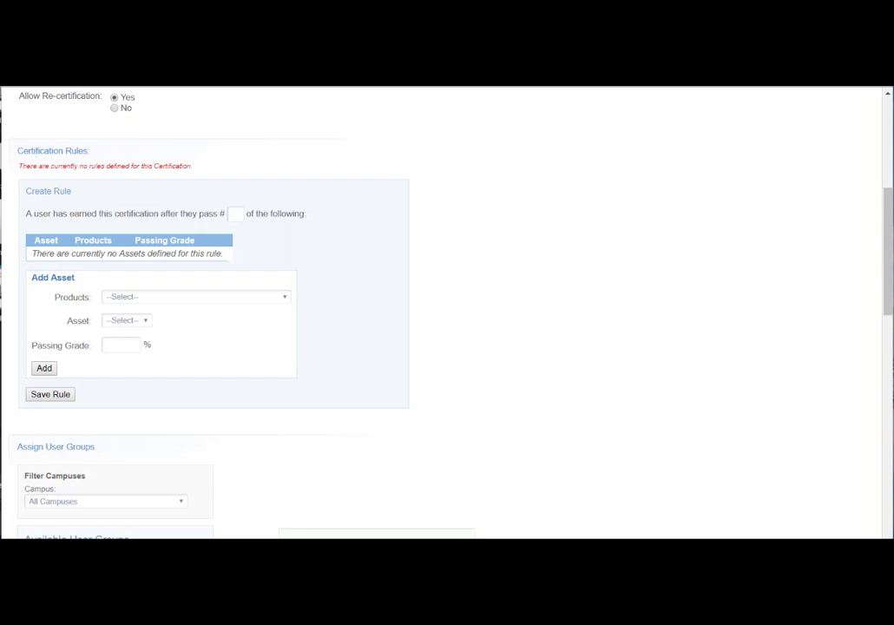
{"action": "left_click", "coordinate": [235, 215]}
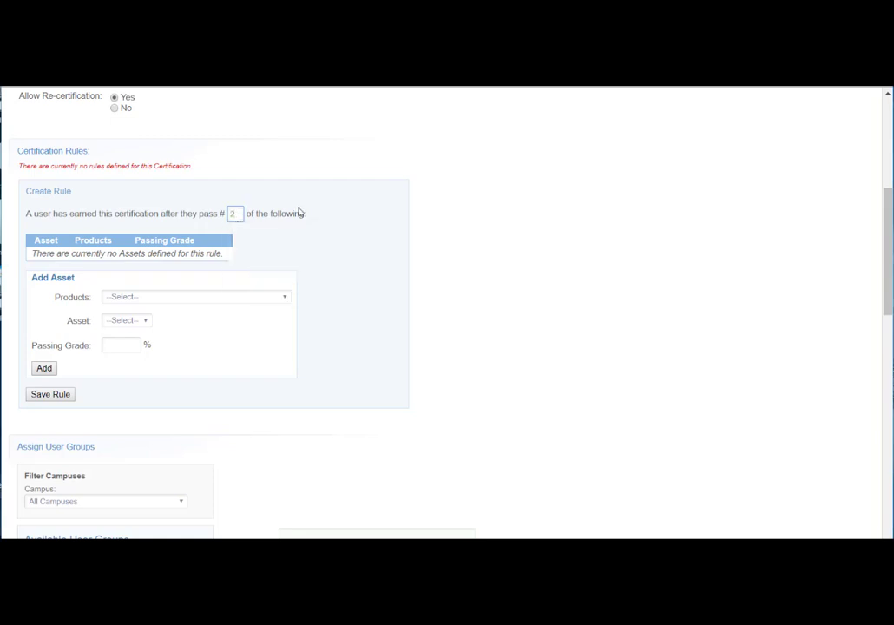
Step: Add SCORM Sample Course, section Golf Explained (item_1), from "Training - How To Create A Course In Informetica" to the rule with a 100% passing grade
{"action": "left_click", "coordinate": [284, 297]}
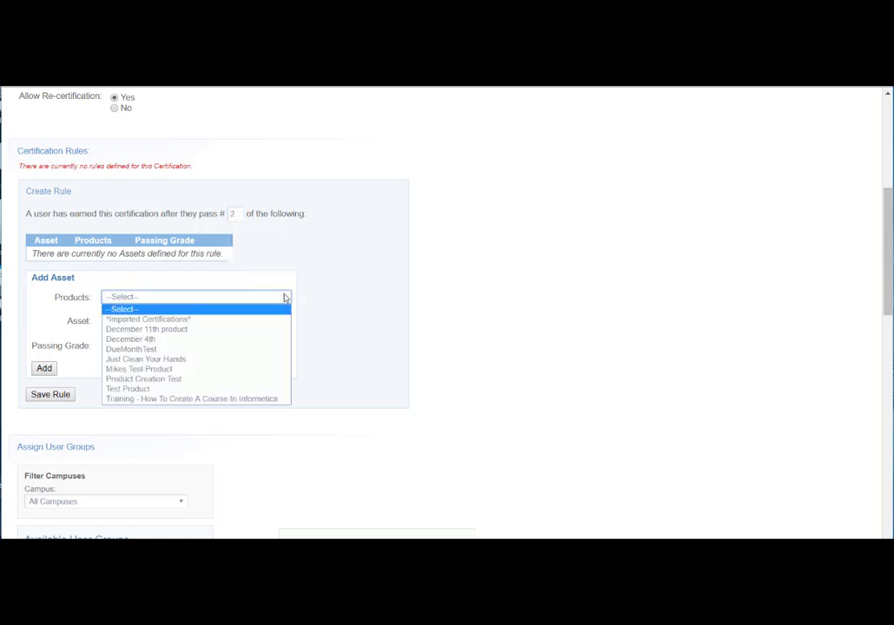
{"action": "left_click", "coordinate": [267, 397]}
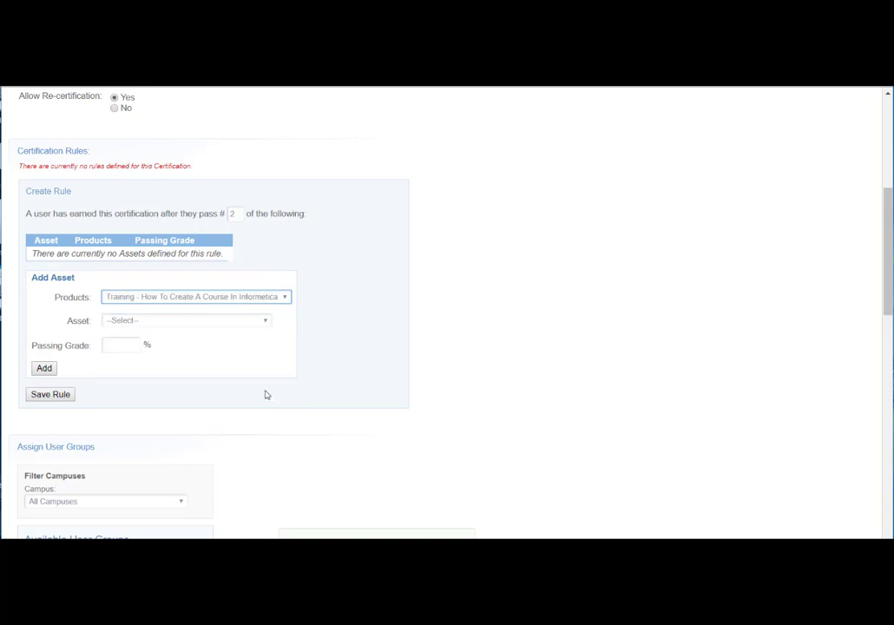
{"action": "left_click", "coordinate": [264, 321]}
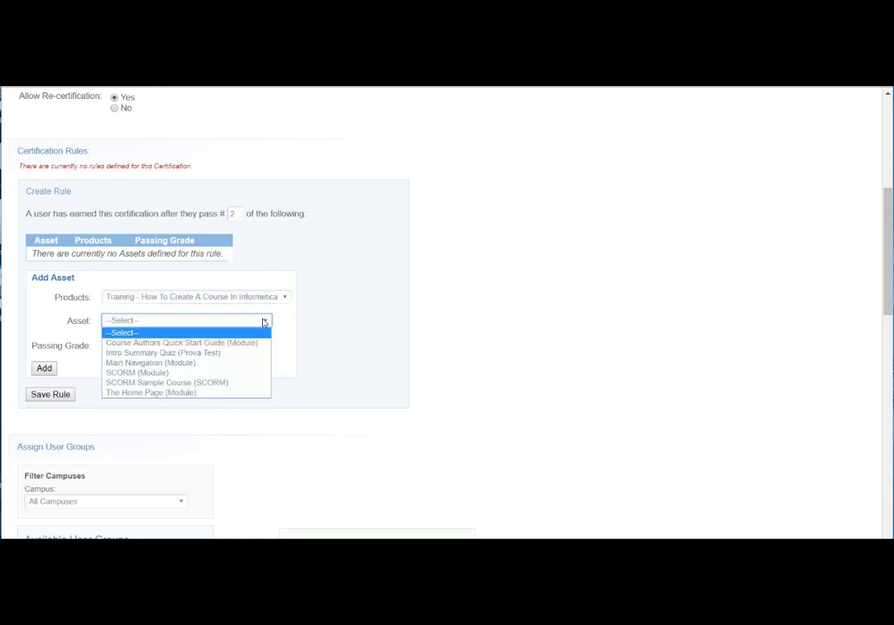
{"action": "left_click", "coordinate": [234, 382]}
{"action": "left_click", "coordinate": [227, 346]}
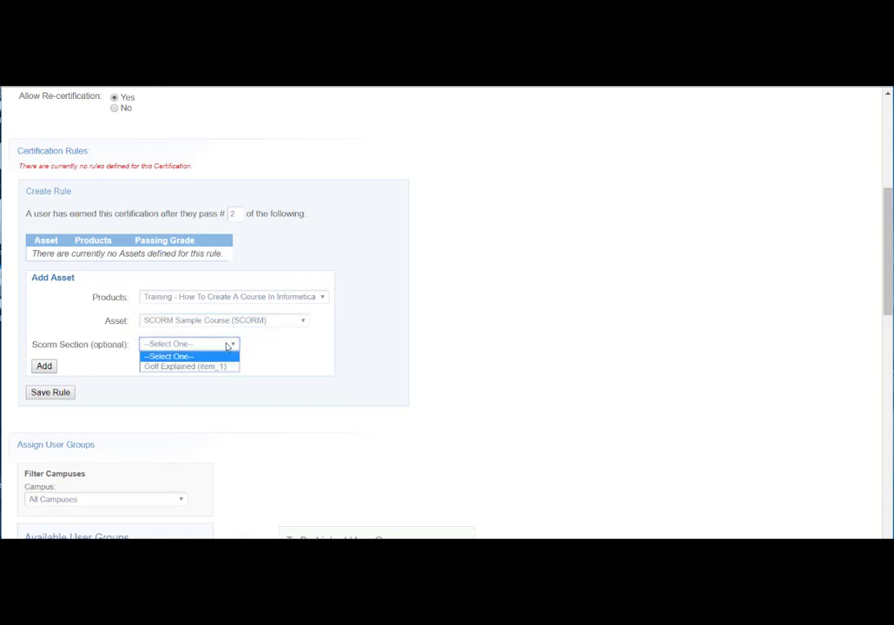
{"action": "left_click", "coordinate": [227, 356]}
{"action": "left_click", "coordinate": [229, 344]}
{"action": "left_click", "coordinate": [227, 366]}
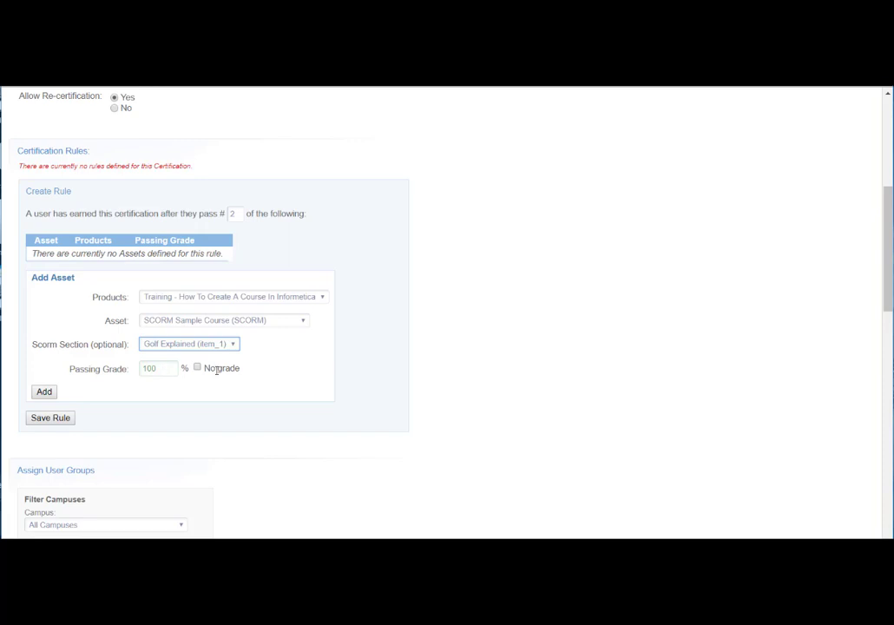
{"action": "left_click", "coordinate": [45, 392]}
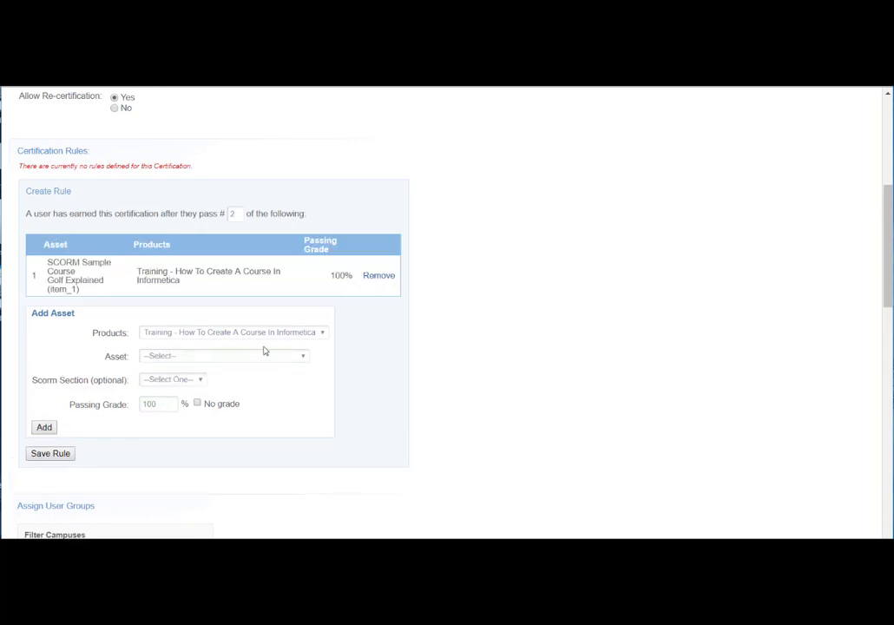
Step: Add the training product's Intro Summary Quiz (Prova Test) as the second asset with a 100% passing grade, and save the rule
{"action": "left_click", "coordinate": [320, 333]}
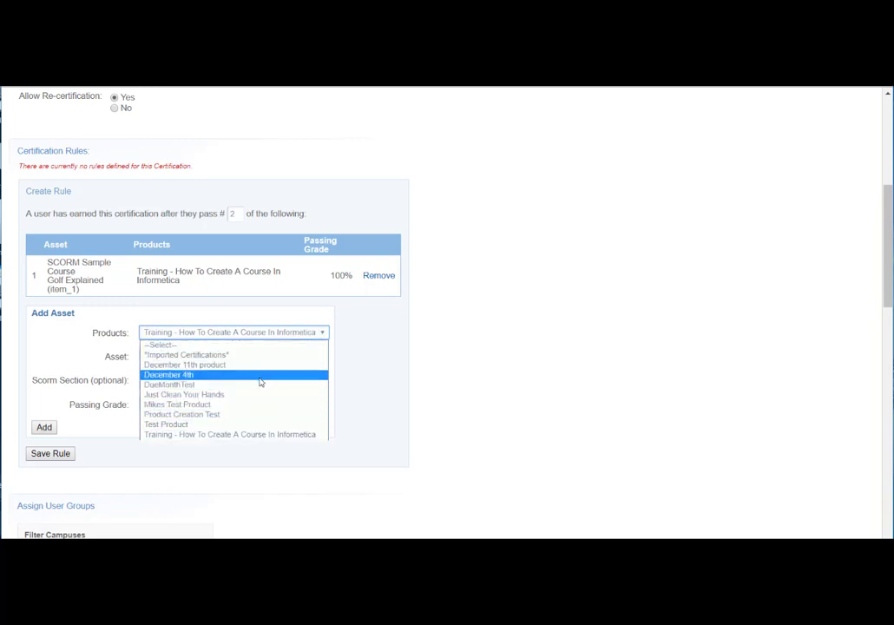
{"action": "left_click", "coordinate": [262, 434]}
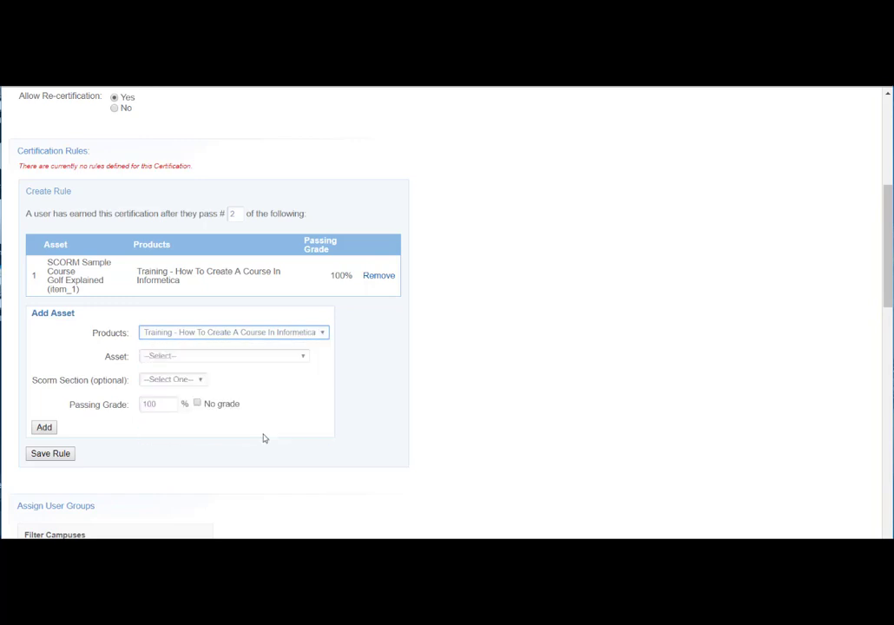
{"action": "left_click", "coordinate": [302, 358]}
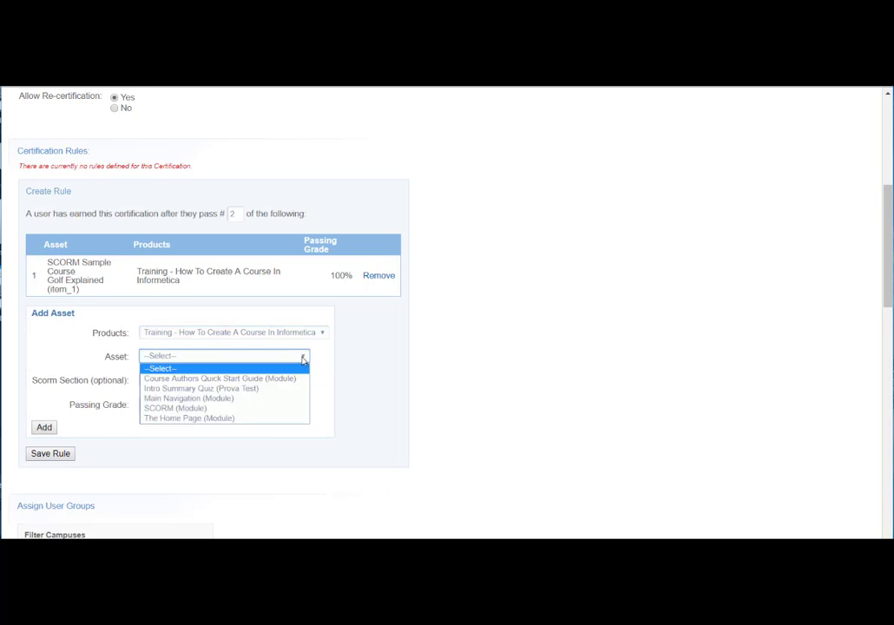
{"action": "left_click", "coordinate": [285, 389]}
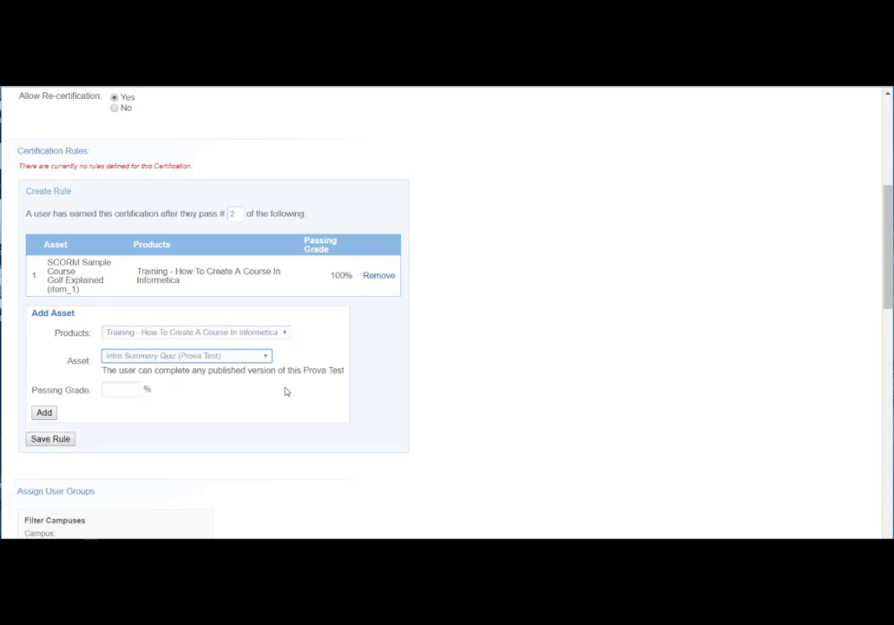
{"action": "left_click", "coordinate": [131, 387]}
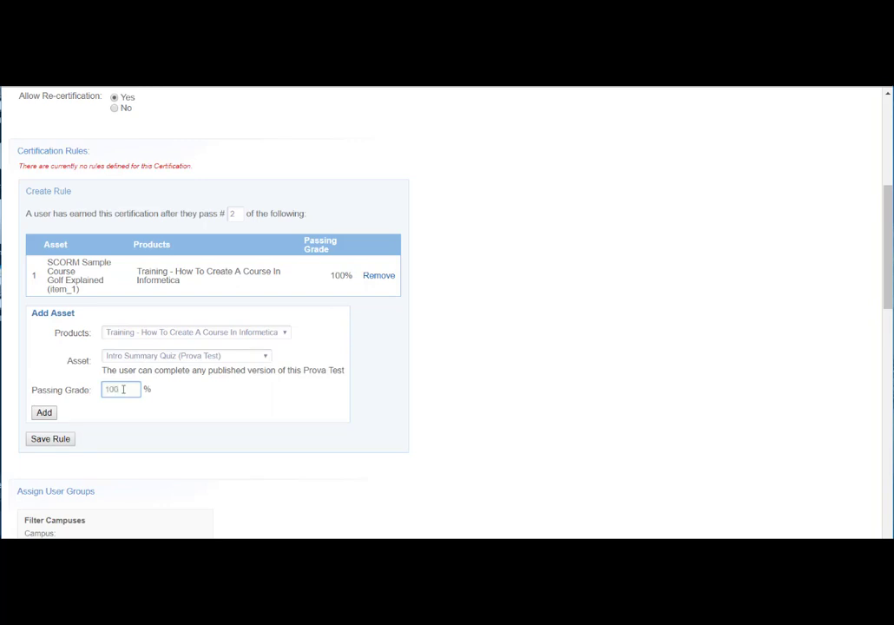
{"action": "left_click", "coordinate": [44, 412]}
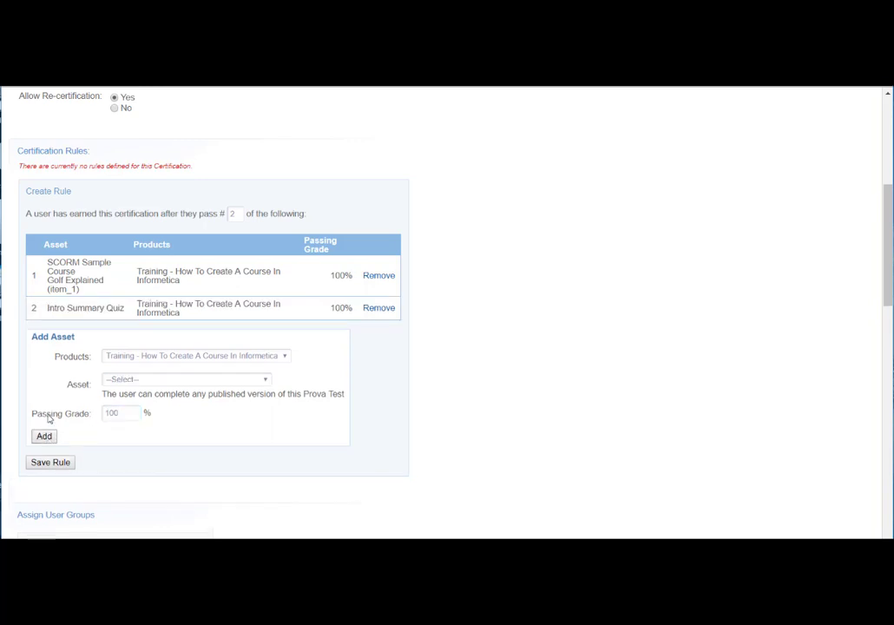
{"action": "left_click", "coordinate": [50, 462]}
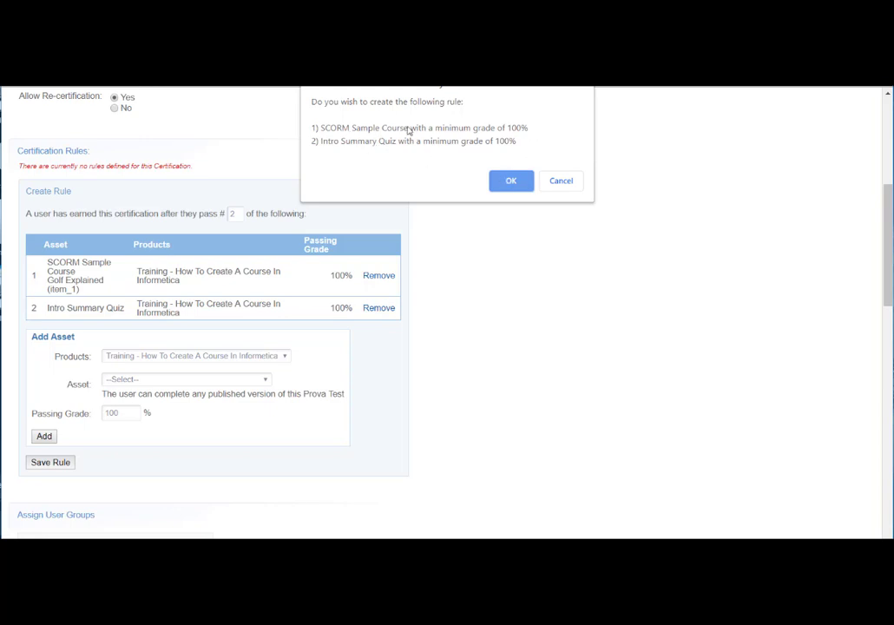
{"action": "left_click", "coordinate": [513, 184]}
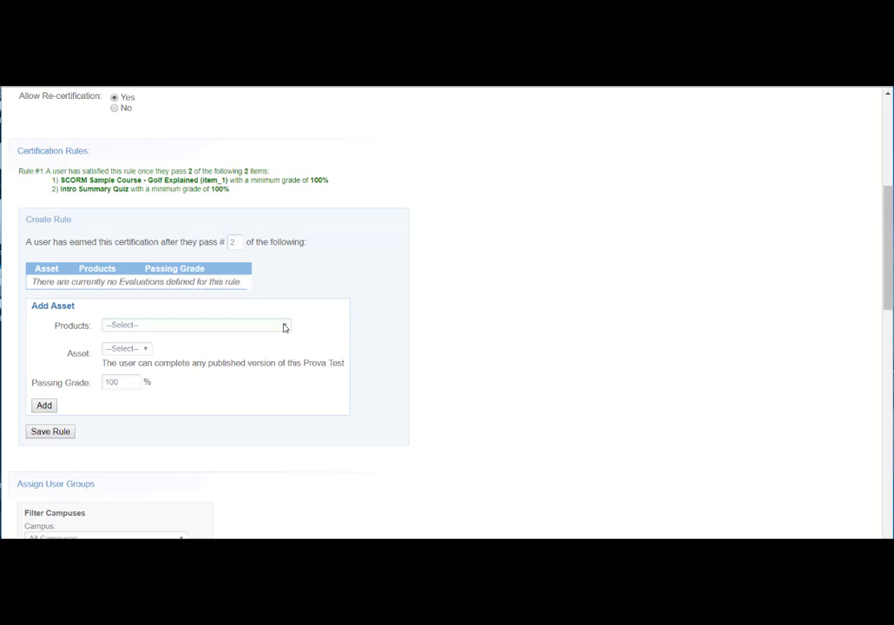
Step: Require 4 passes in a second rule and add Accredited Master Home Builder from the Imported Certifications product
{"action": "double_click", "coordinate": [232, 242]}
{"action": "left_click", "coordinate": [285, 327]}
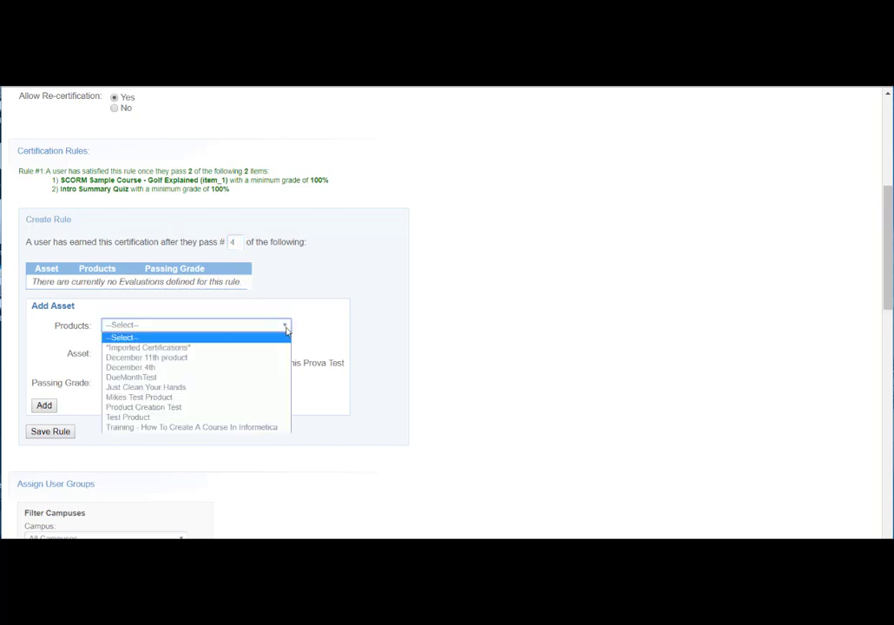
{"action": "left_click", "coordinate": [269, 427]}
{"action": "left_click", "coordinate": [265, 348]}
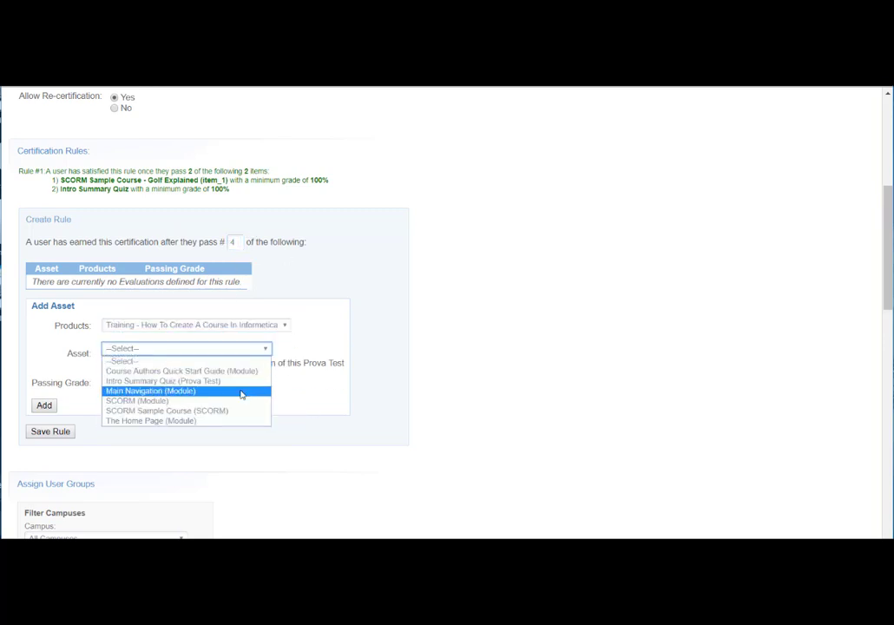
{"action": "left_click", "coordinate": [284, 326]}
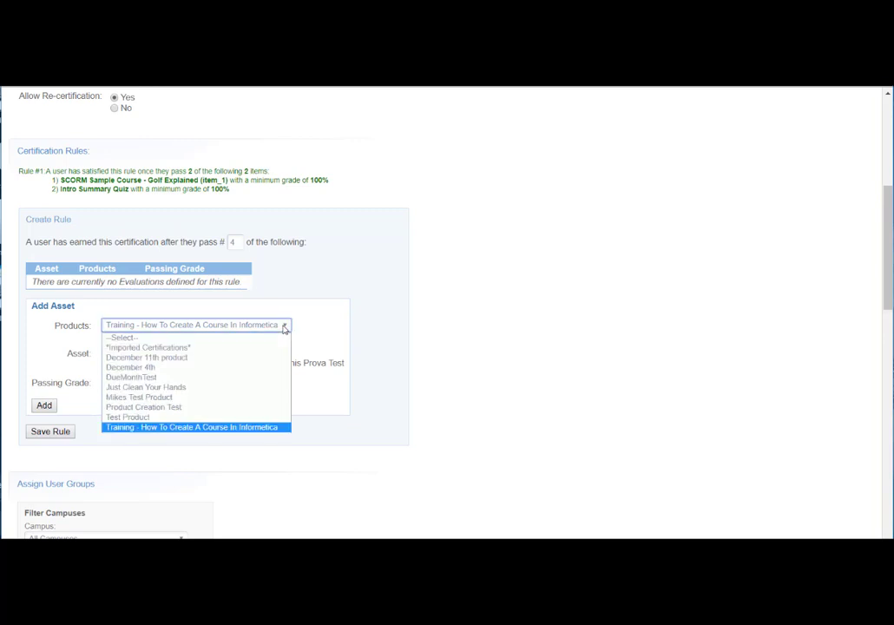
{"action": "left_click", "coordinate": [263, 347]}
{"action": "left_click", "coordinate": [263, 348]}
{"action": "left_click", "coordinate": [121, 371]}
{"action": "left_click", "coordinate": [44, 378]}
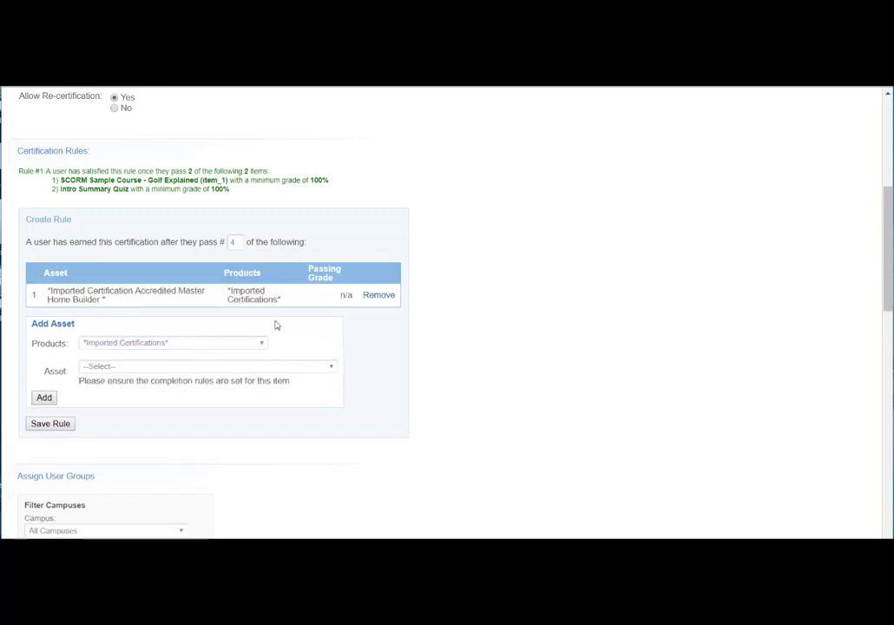
Step: Add the imported certifications Advanced Care Nursing and Basic First Aid to the second rule
{"action": "left_click", "coordinate": [260, 343]}
{"action": "left_click", "coordinate": [328, 366]}
{"action": "left_click", "coordinate": [330, 387]}
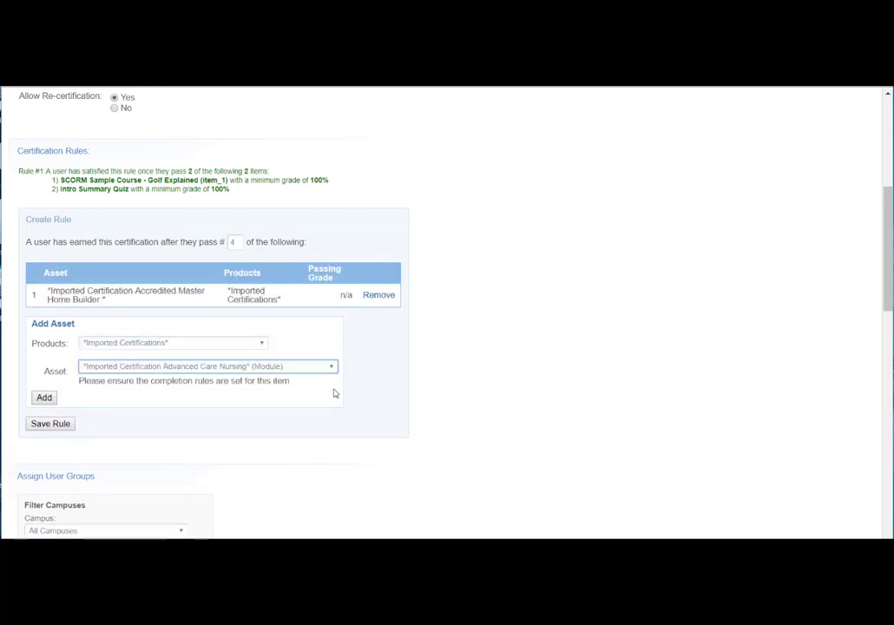
{"action": "left_click", "coordinate": [45, 396]}
{"action": "left_click", "coordinate": [260, 366]}
{"action": "left_click", "coordinate": [330, 390]}
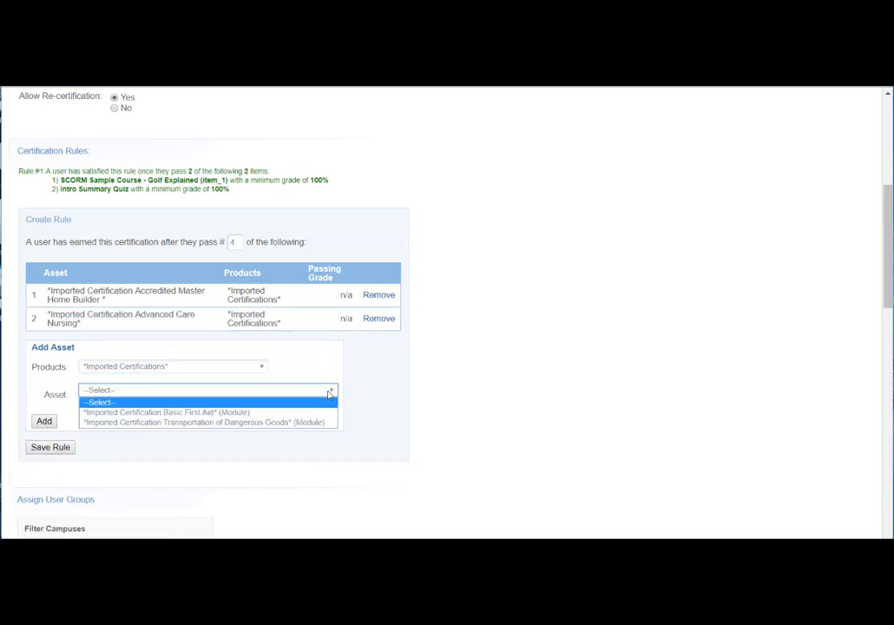
{"action": "left_click", "coordinate": [130, 413]}
{"action": "left_click", "coordinate": [44, 420]}
Step: Add the imported certification Transportation of Dangerous Goods as the second rule's fourth asset and save the rule
{"action": "left_click", "coordinate": [261, 392]}
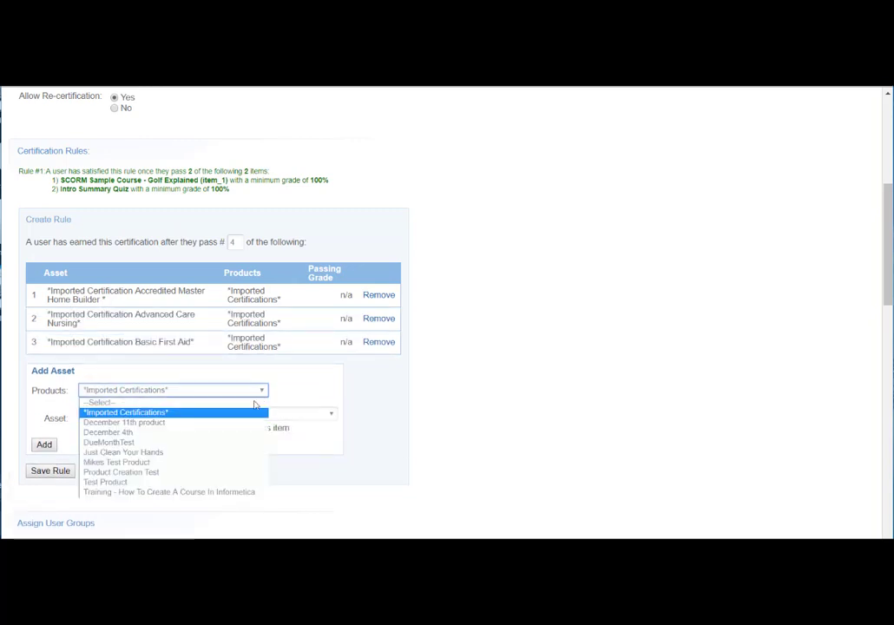
{"action": "left_click", "coordinate": [244, 414]}
{"action": "left_click", "coordinate": [328, 415]}
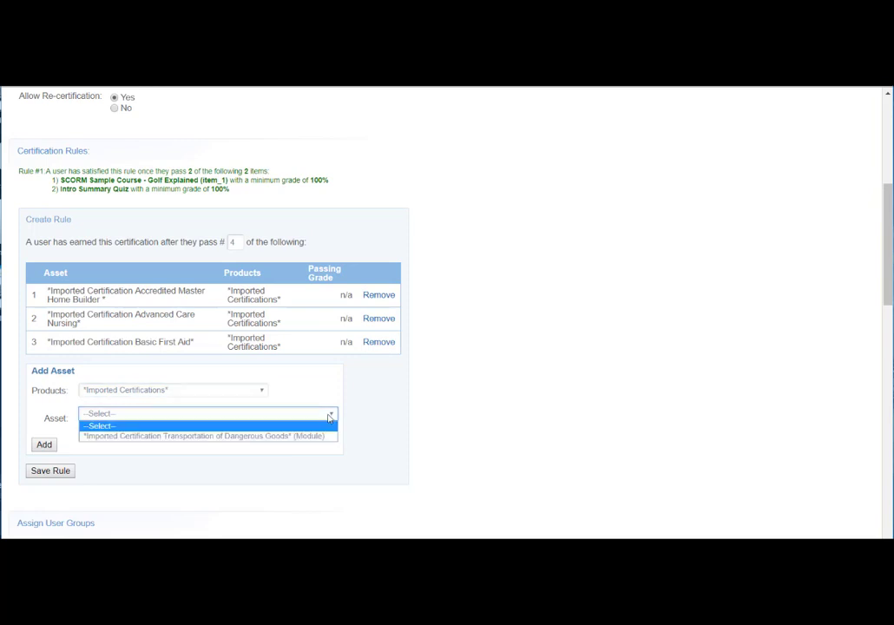
{"action": "left_click", "coordinate": [319, 434]}
{"action": "left_click", "coordinate": [42, 445]}
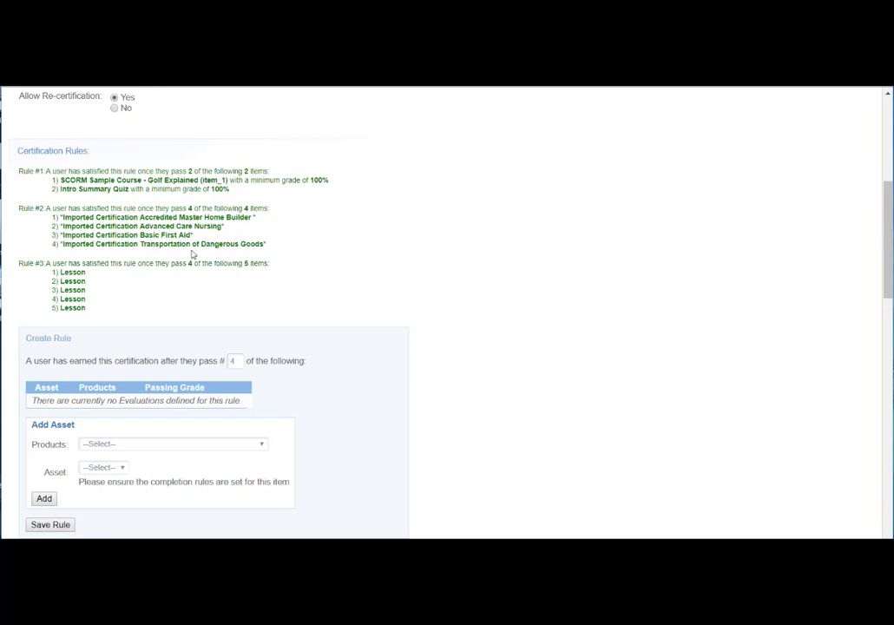
Step: Add a Lesson (Module) from the Just Clean Your Hands product as the third rule's first asset
{"action": "left_click", "coordinate": [260, 381]}
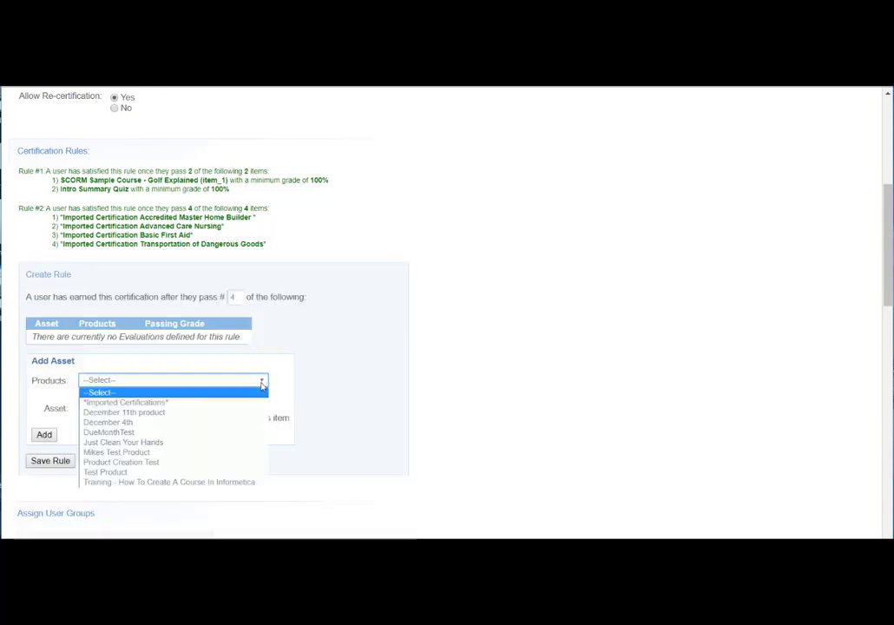
{"action": "left_click", "coordinate": [130, 433]}
{"action": "left_click", "coordinate": [122, 403]}
{"action": "left_click", "coordinate": [130, 426]}
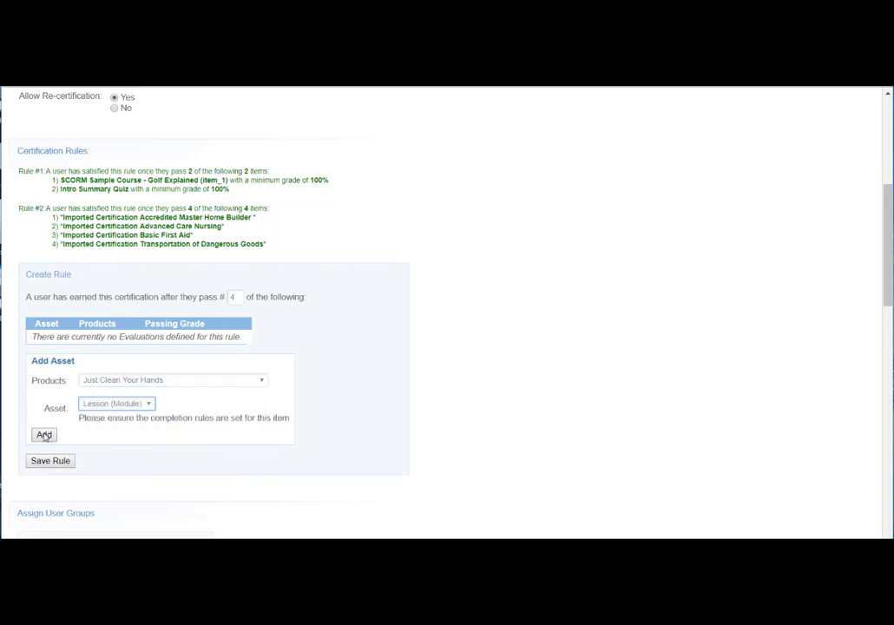
{"action": "left_click", "coordinate": [44, 436]}
Step: Add two more lessons from Just Clean Your Hands as the third rule's second and third assets
{"action": "left_click", "coordinate": [148, 405]}
{"action": "left_click", "coordinate": [126, 435]}
{"action": "left_click", "coordinate": [50, 437]}
{"action": "left_click", "coordinate": [147, 420]}
{"action": "left_click", "coordinate": [125, 459]}
{"action": "left_click", "coordinate": [48, 450]}
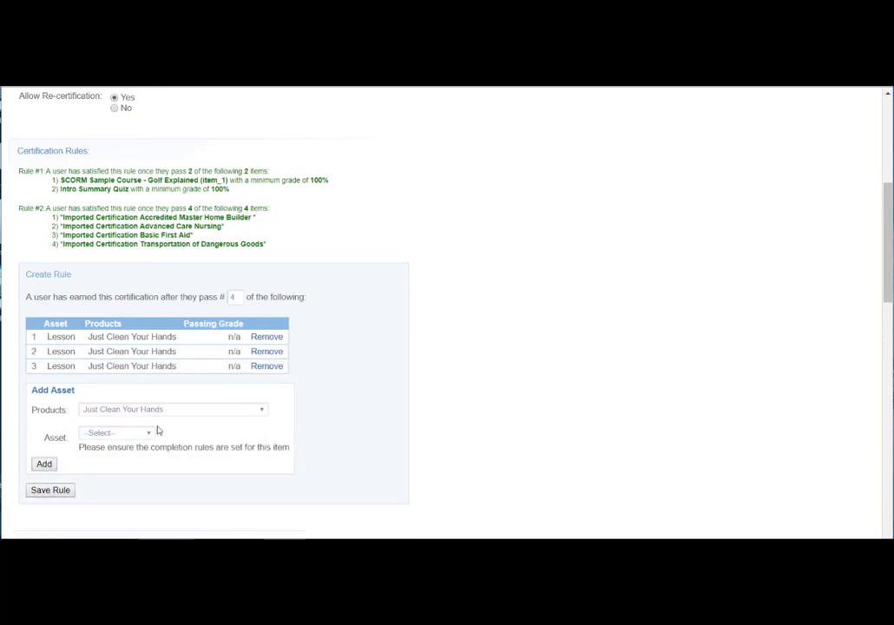
Step: Add a fourth and fifth Just Clean Your Hands lesson to the third rule and save the rule
{"action": "left_click", "coordinate": [149, 432]}
{"action": "left_click", "coordinate": [117, 457]}
{"action": "left_click", "coordinate": [50, 463]}
{"action": "left_click", "coordinate": [148, 449]}
{"action": "left_click", "coordinate": [118, 469]}
{"action": "left_click", "coordinate": [42, 477]}
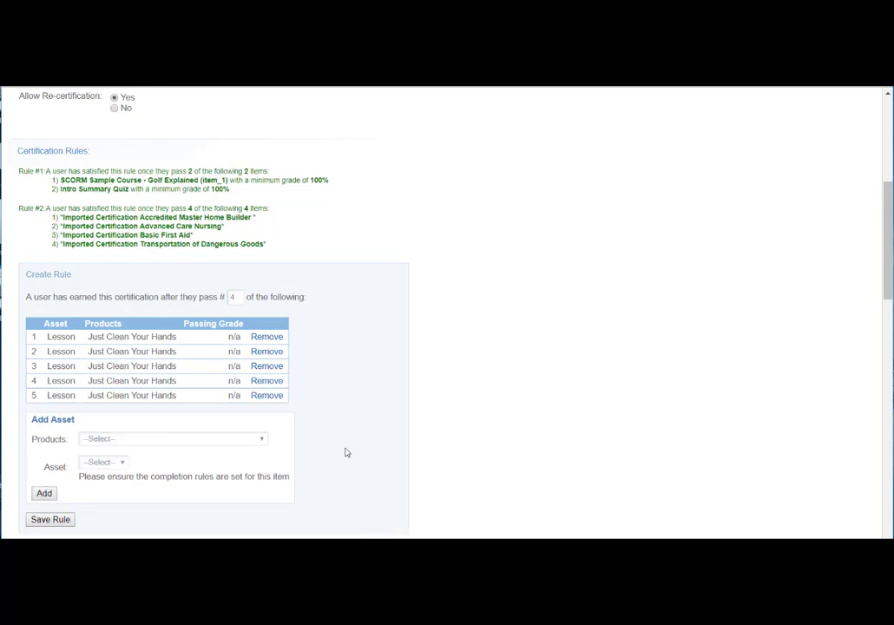
{"action": "left_click", "coordinate": [50, 519]}
{"action": "left_click", "coordinate": [511, 218]}
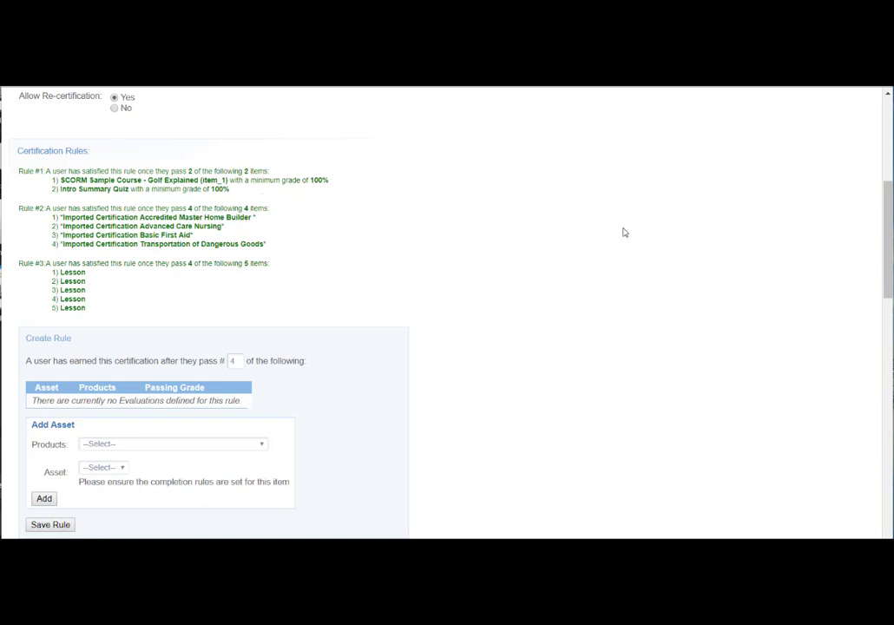
Step: Filter the user groups available for assignment to the Informetica Demo campus
{"action": "scroll", "coordinate": [664, 375], "scroll_direction": "down", "scroll_amount": 3}
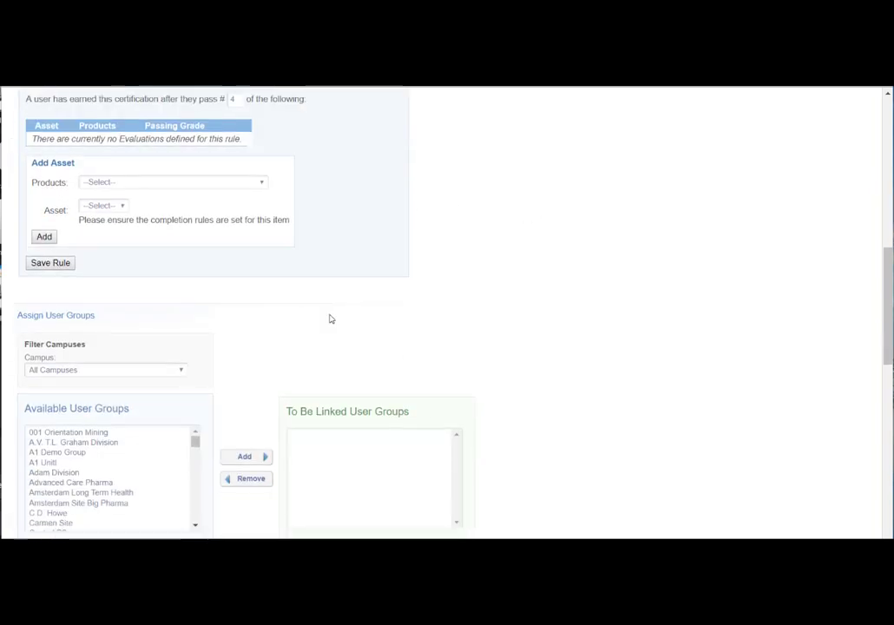
{"action": "scroll", "coordinate": [406, 256], "scroll_direction": "down", "scroll_amount": 3}
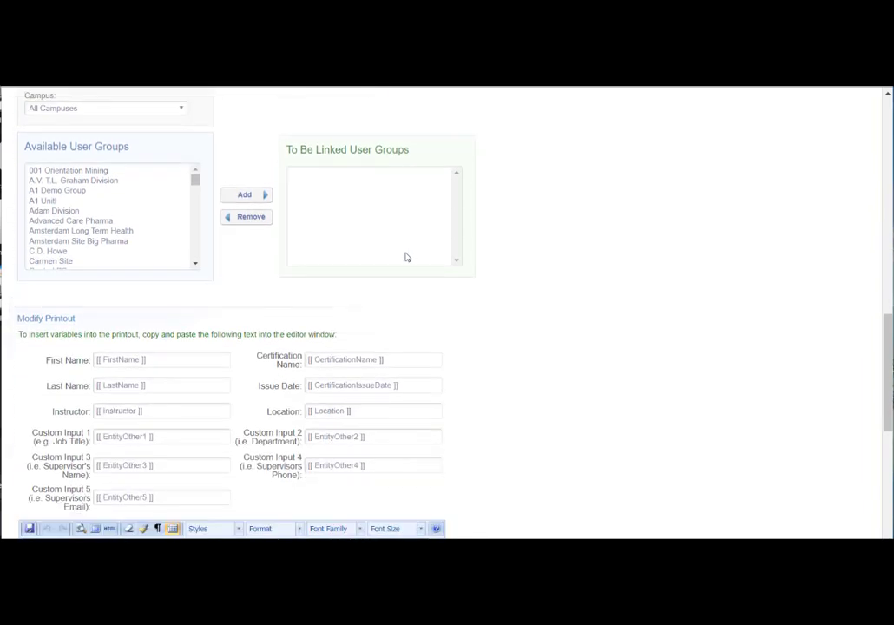
{"action": "scroll", "coordinate": [467, 220], "scroll_direction": "down", "scroll_amount": 5}
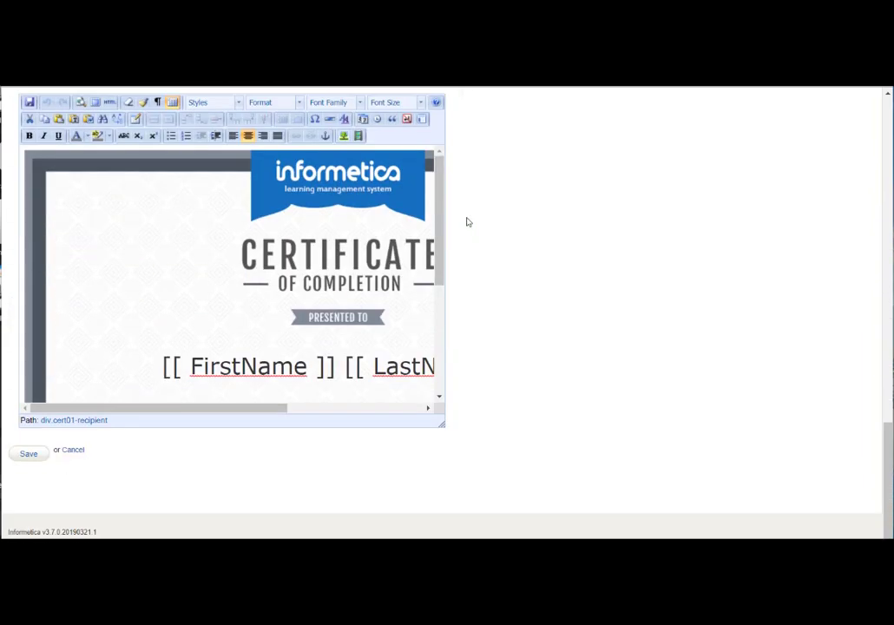
{"action": "scroll", "coordinate": [466, 222], "scroll_direction": "up", "scroll_amount": 10}
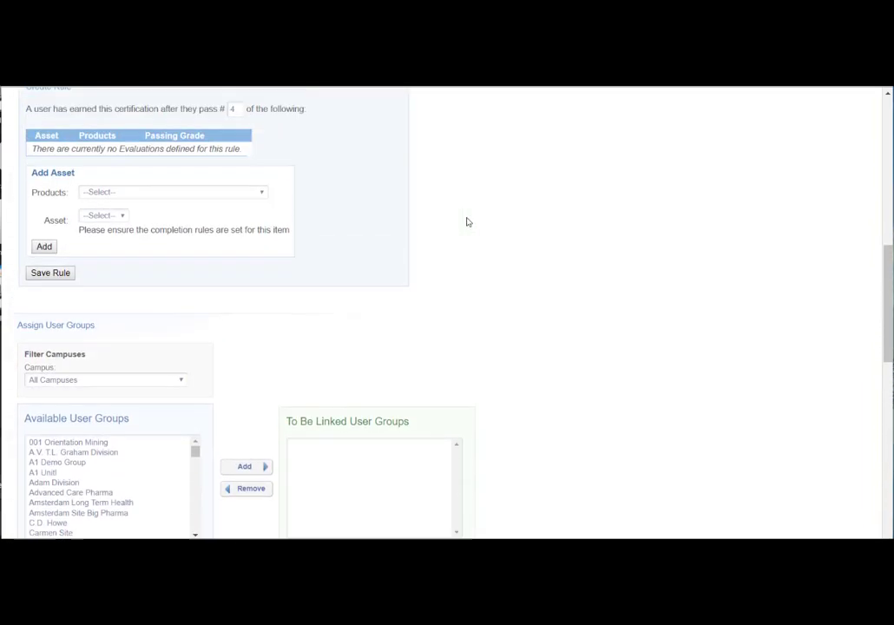
{"action": "scroll", "coordinate": [467, 222], "scroll_direction": "down", "scroll_amount": 3}
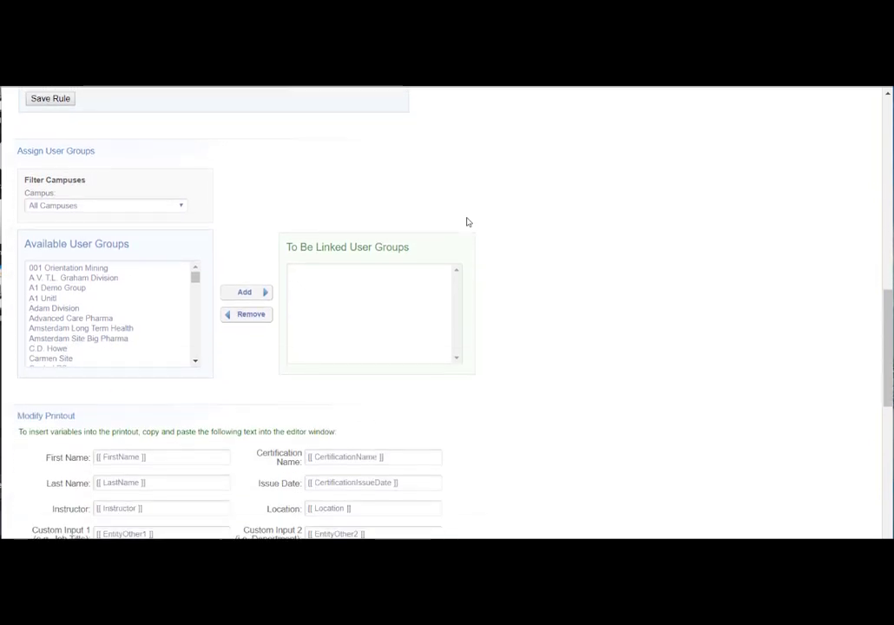
{"action": "left_click", "coordinate": [182, 206]}
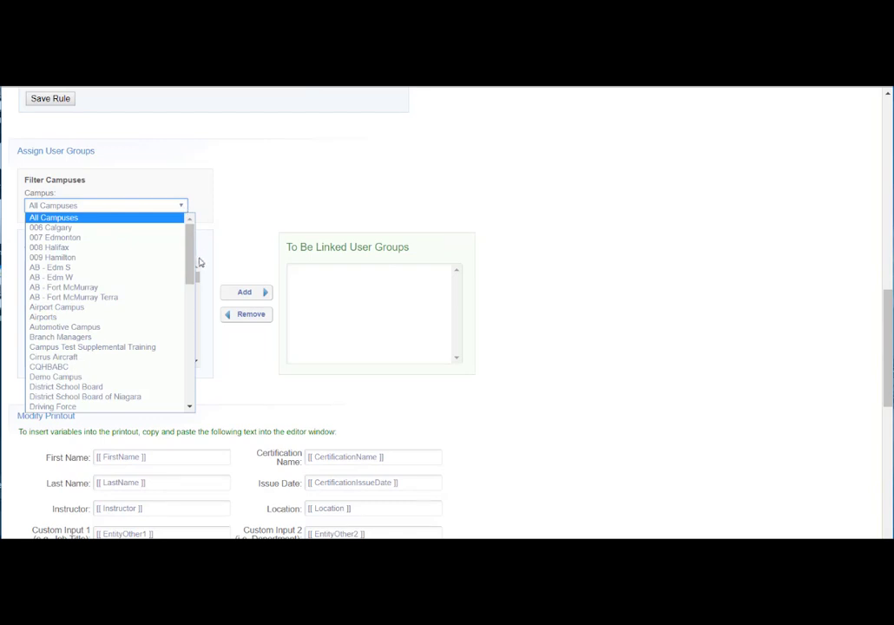
{"action": "left_click_drag", "start_coordinate": [190, 275], "coordinate": [182, 347]}
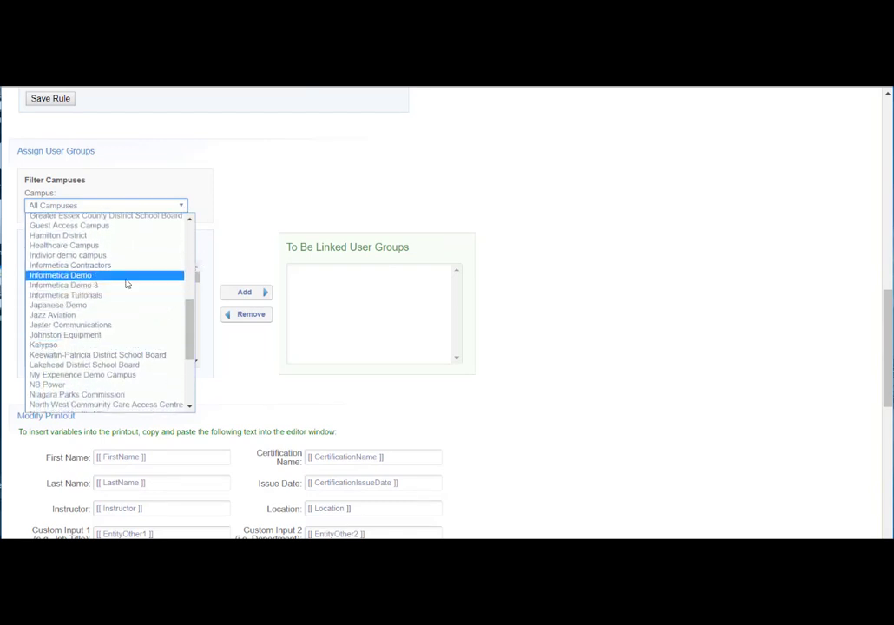
{"action": "left_click", "coordinate": [78, 275]}
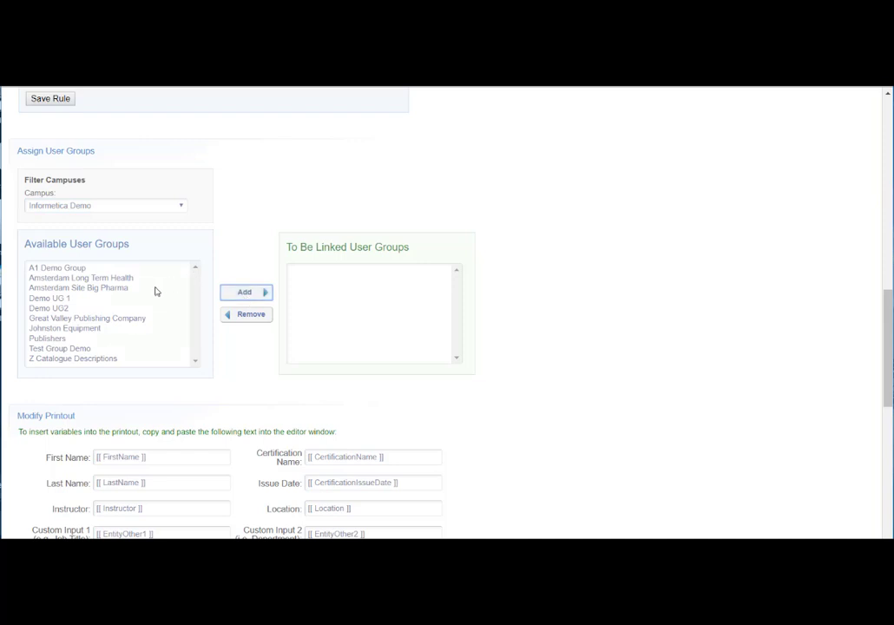
Step: Link the user groups Demo UG 1 and Demo UG2 to the certification
{"action": "left_click", "coordinate": [105, 299]}
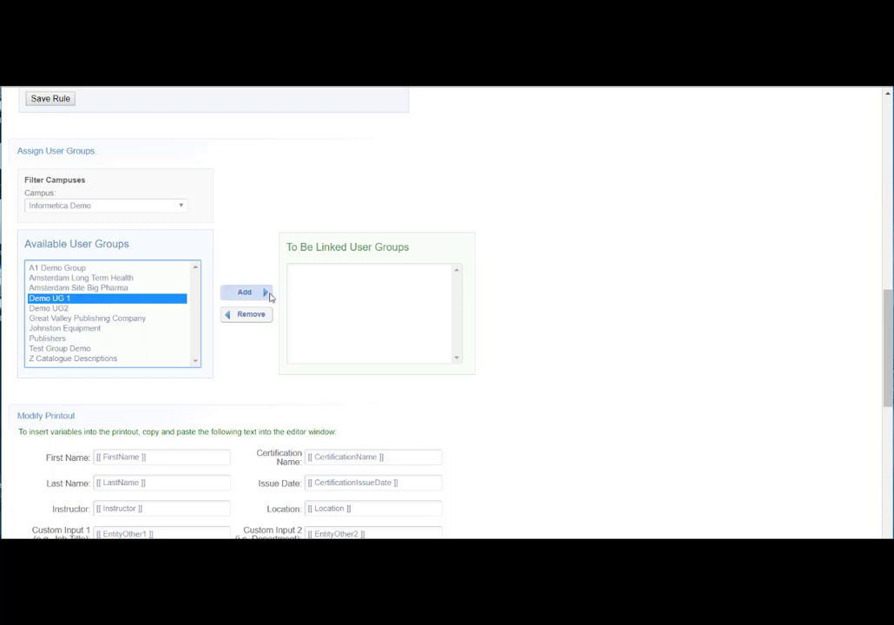
{"action": "left_click", "coordinate": [264, 294]}
{"action": "left_click", "coordinate": [92, 299]}
{"action": "left_click", "coordinate": [239, 294]}
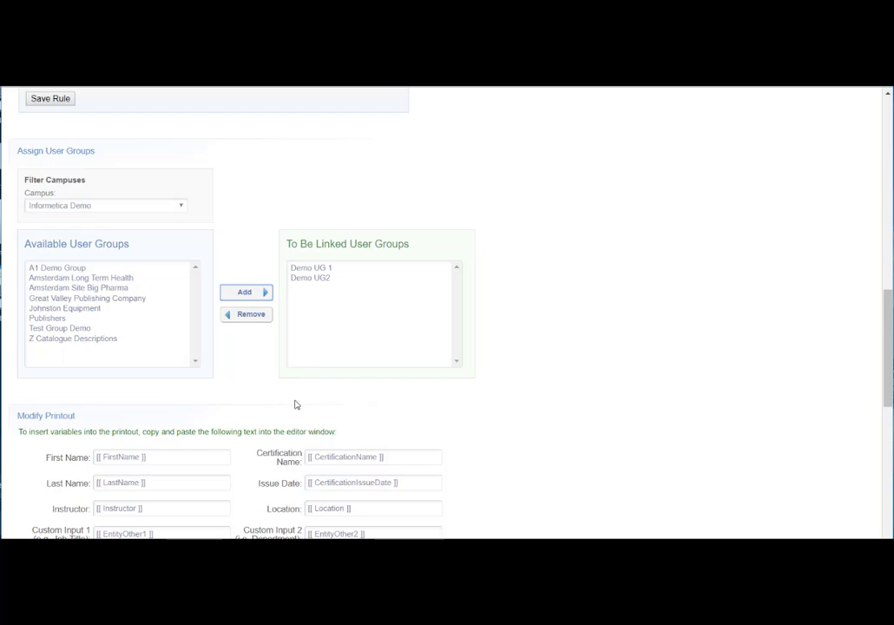
Step: Save the new certification with its default certificate printout and dismiss the confirmation
{"action": "scroll", "coordinate": [295, 405], "scroll_direction": "down", "scroll_amount": 10}
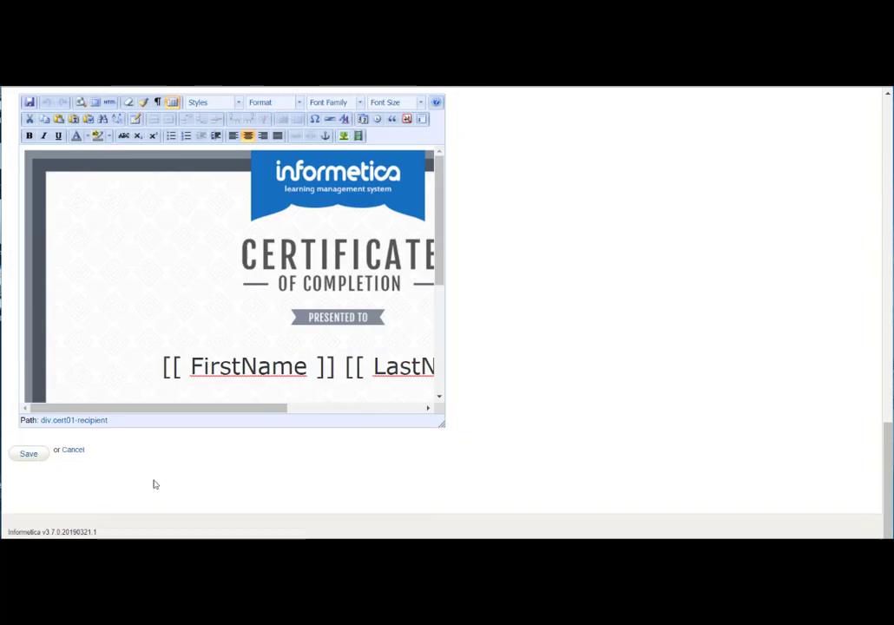
{"action": "left_click", "coordinate": [28, 453]}
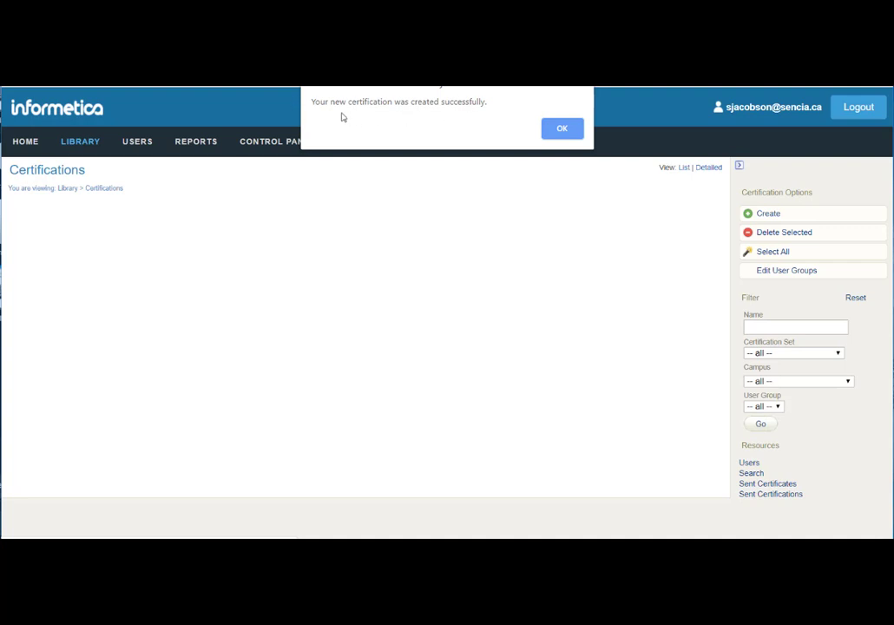
{"action": "left_click", "coordinate": [563, 130]}
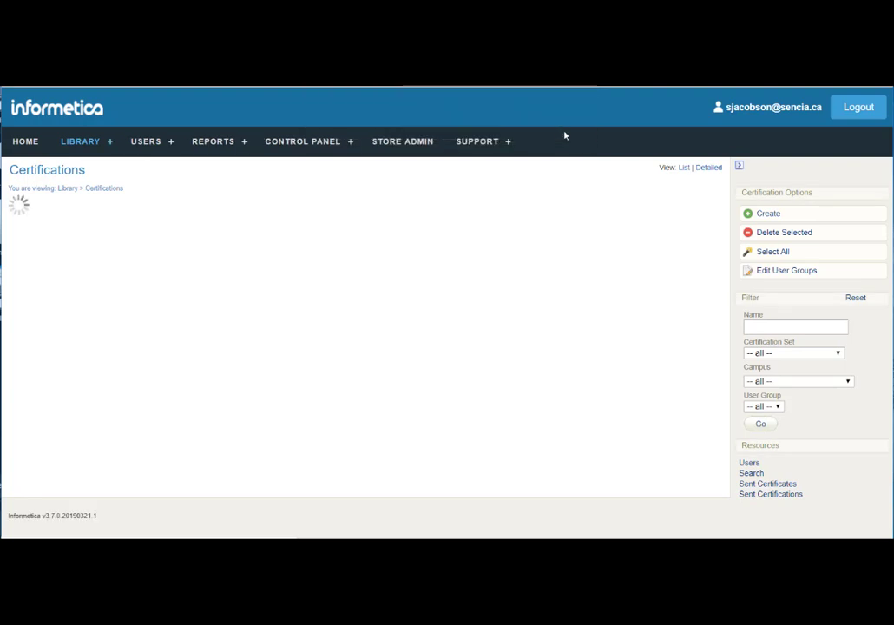
Step: Filter the certifications list by the name Cert 1234 Test and check that certification's status options
{"action": "left_click", "coordinate": [761, 327]}
{"action": "right_click", "coordinate": [760, 327]}
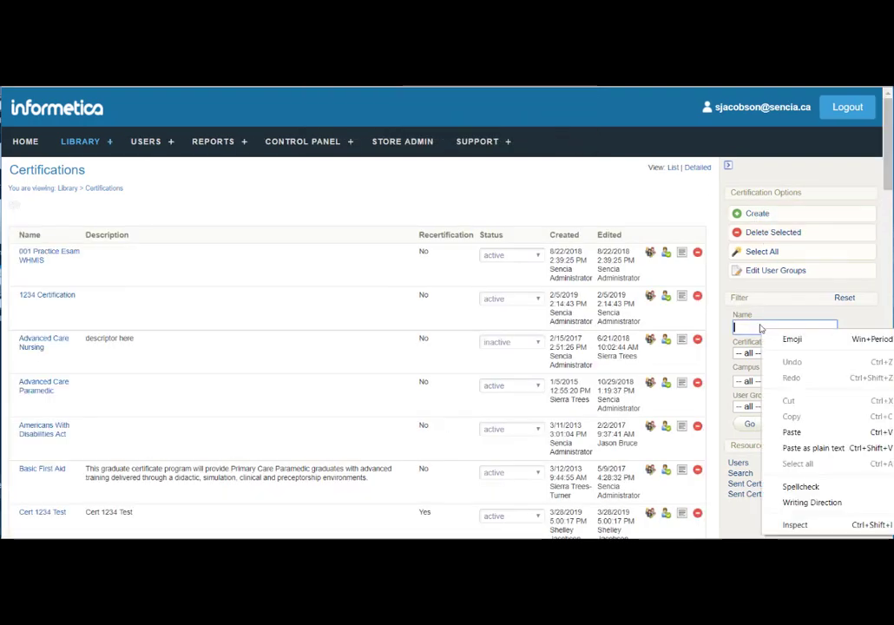
{"action": "left_click", "coordinate": [792, 432]}
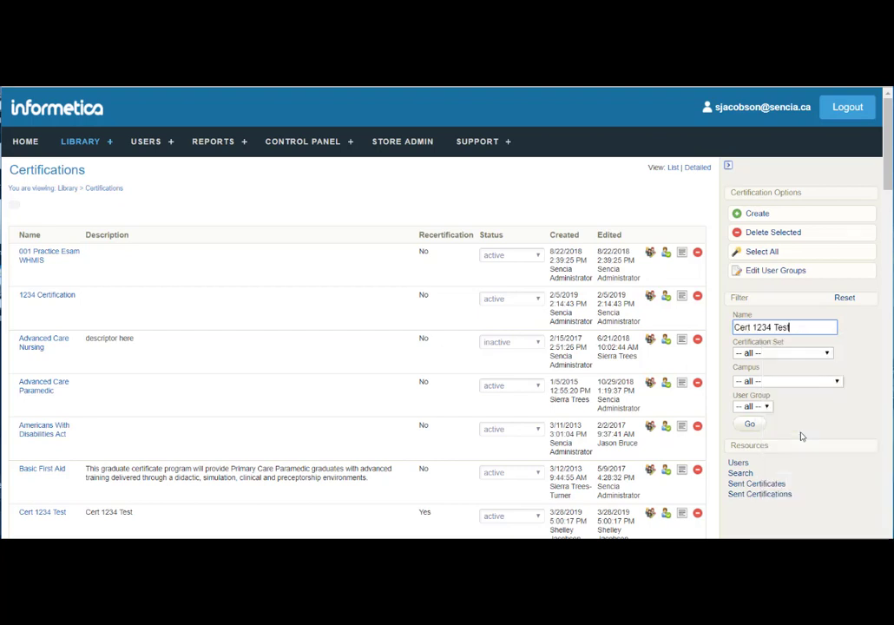
{"action": "left_click", "coordinate": [749, 424]}
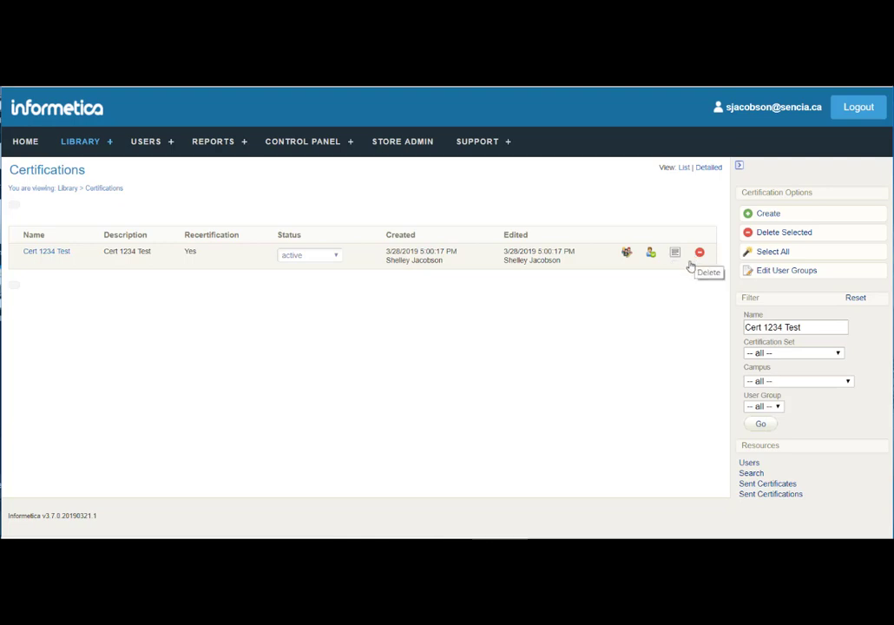
{"action": "left_click", "coordinate": [340, 260]}
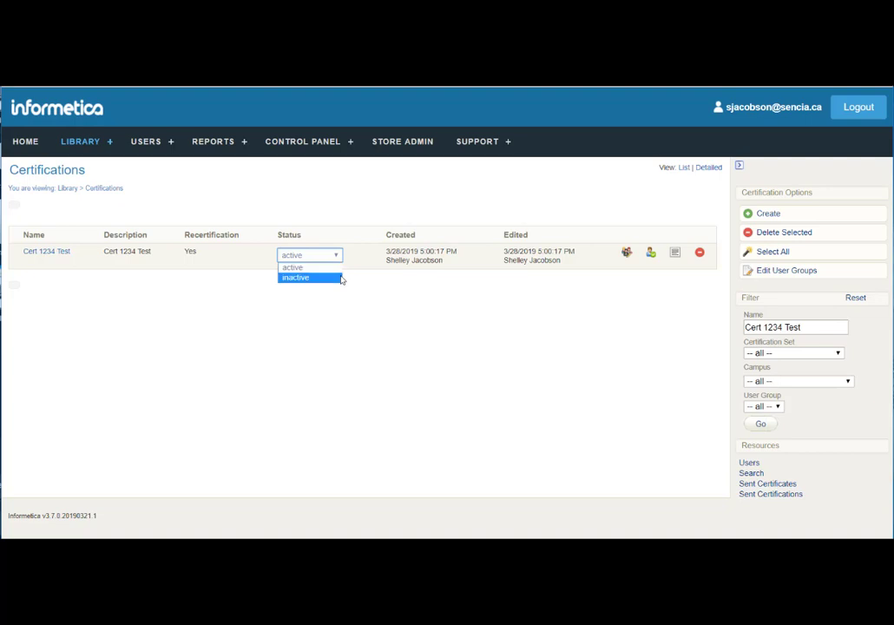
{"action": "left_click", "coordinate": [338, 273]}
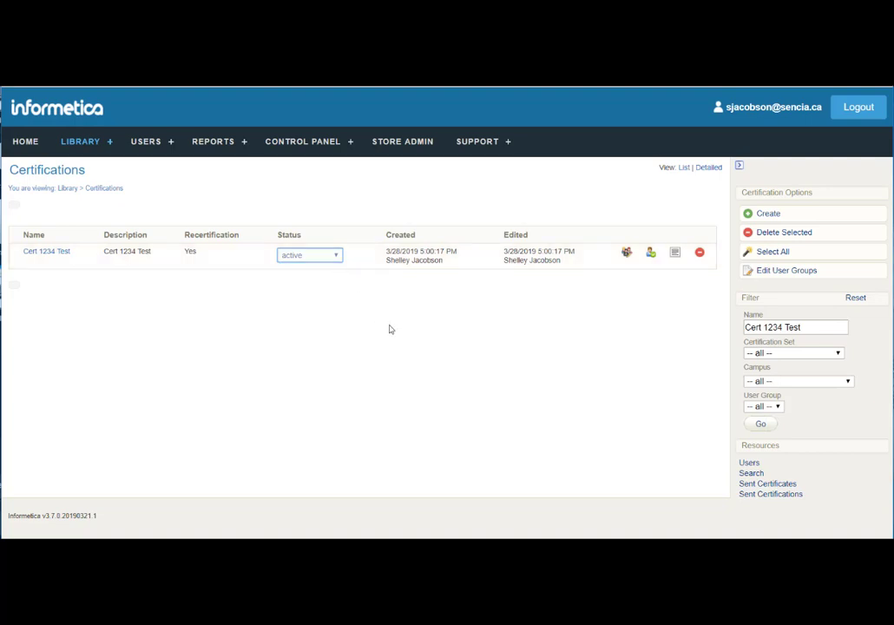